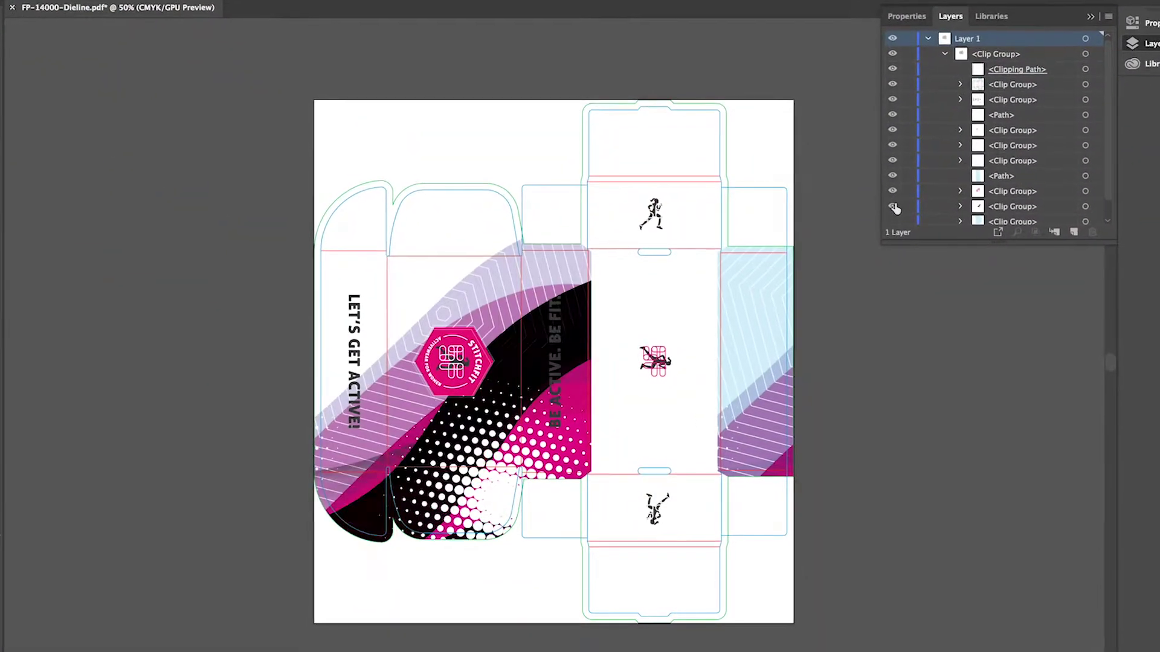
Unhide the Clip Group layer so the blue pattern shows on the left flaps
left_click(896, 218)
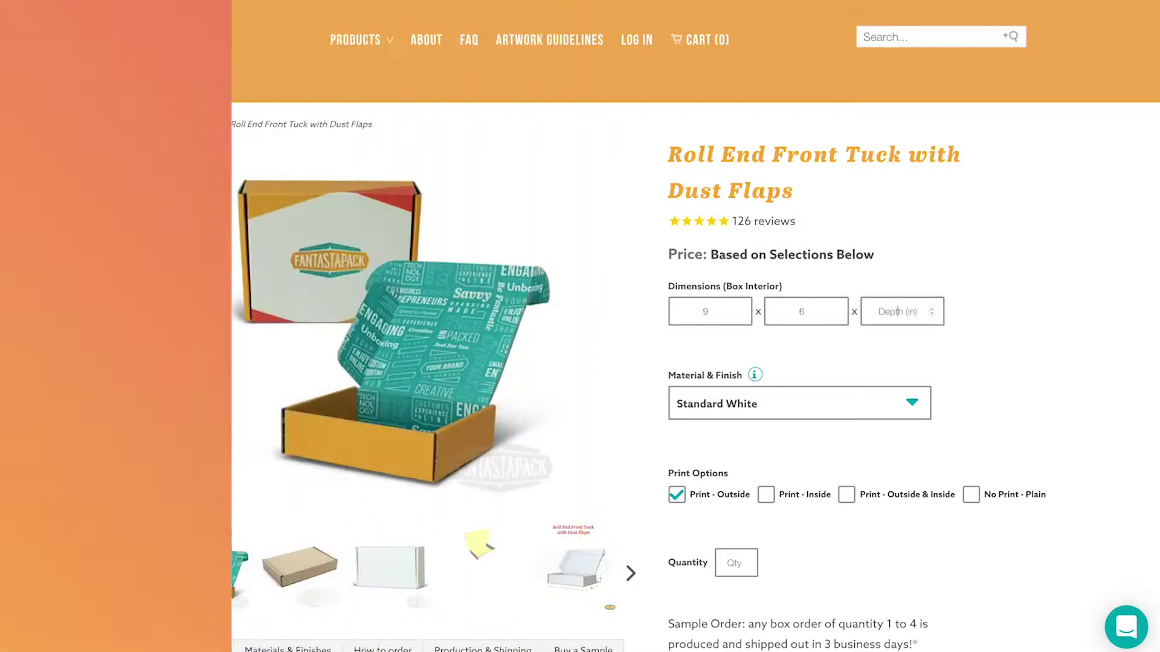
Choose Premium White material, print outside and inside, and start the 100-box quantity
left_click(831, 402)
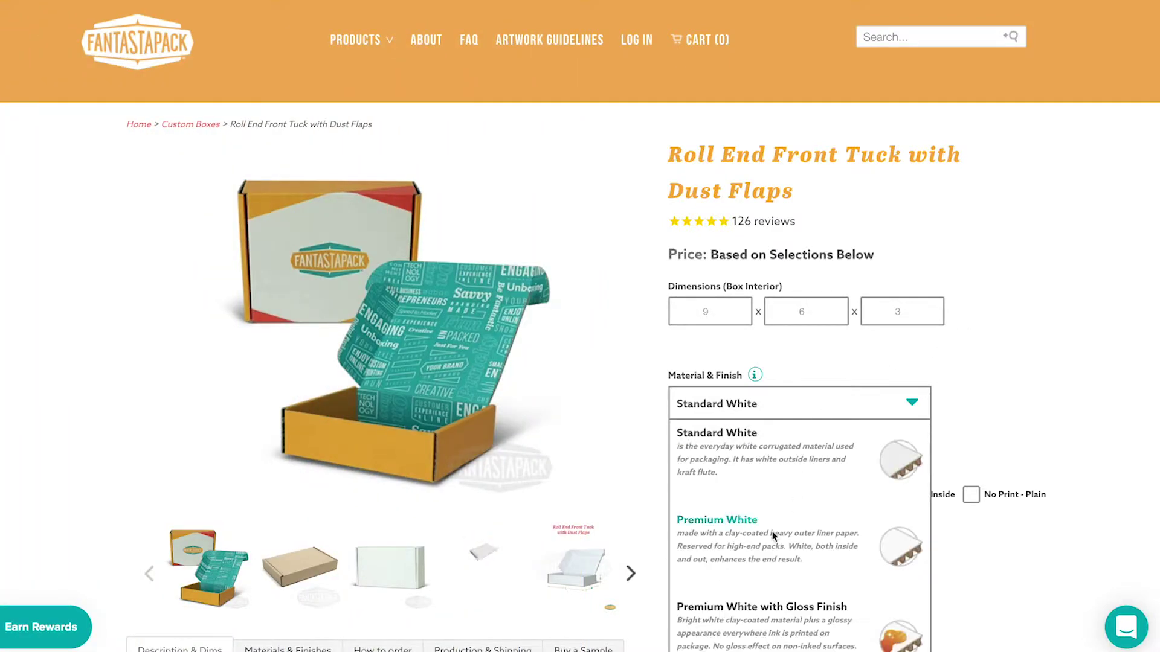
scroll(1041, 414, "down", 1)
scroll(1042, 414, "down", 2)
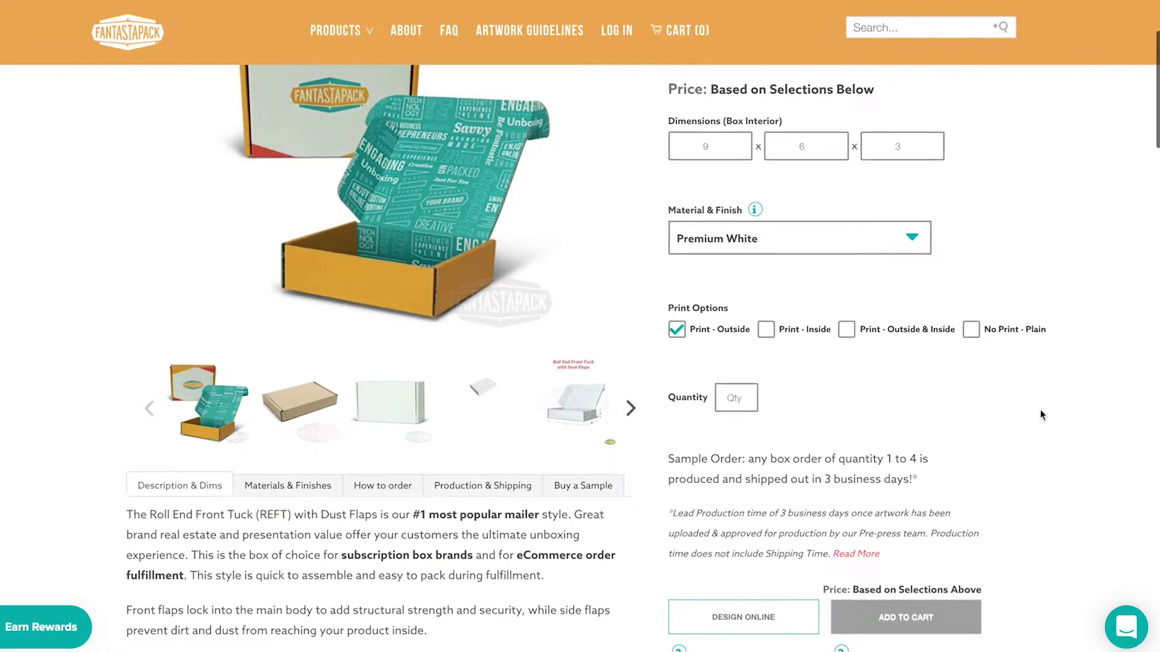
left_click(847, 330)
left_click(735, 397)
type("100")
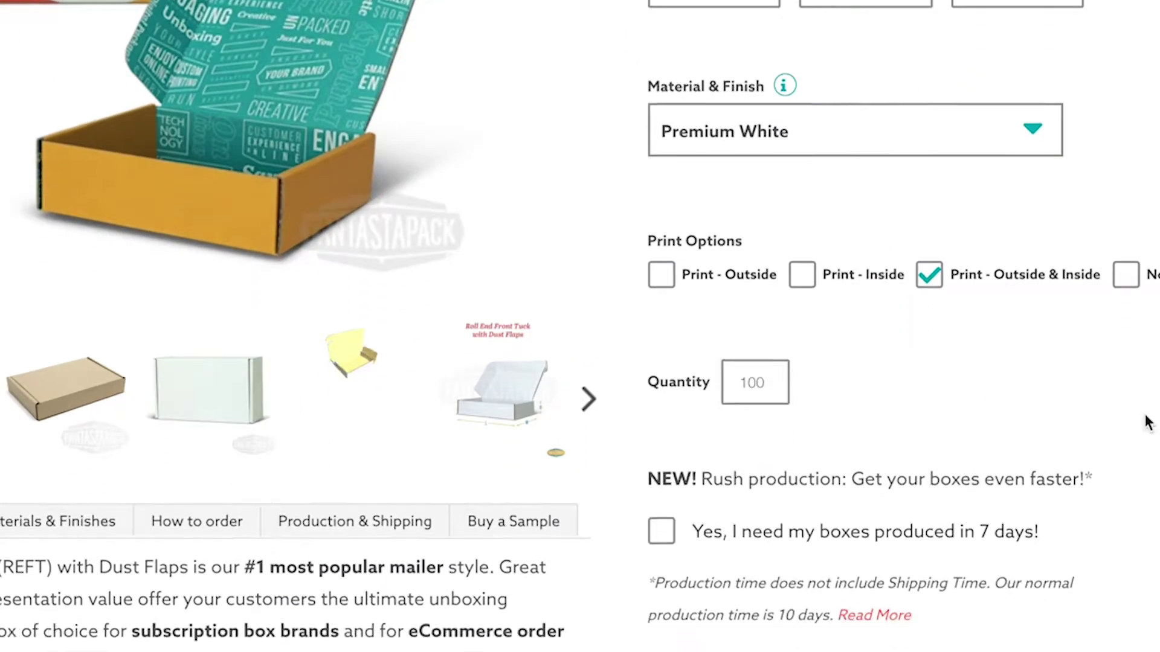
scroll(1149, 422, "down", 4)
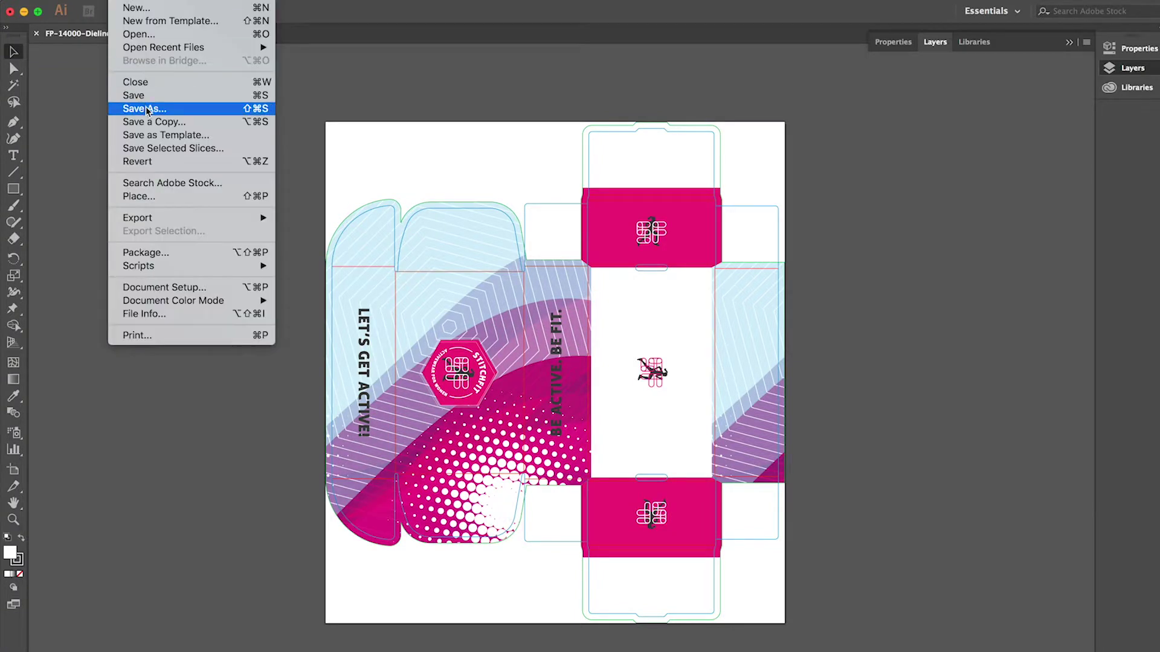
Save the dieline artwork as StitchFit_Artwork.pdf with the default PDF settings
left_click(145, 107)
left_click(698, 288)
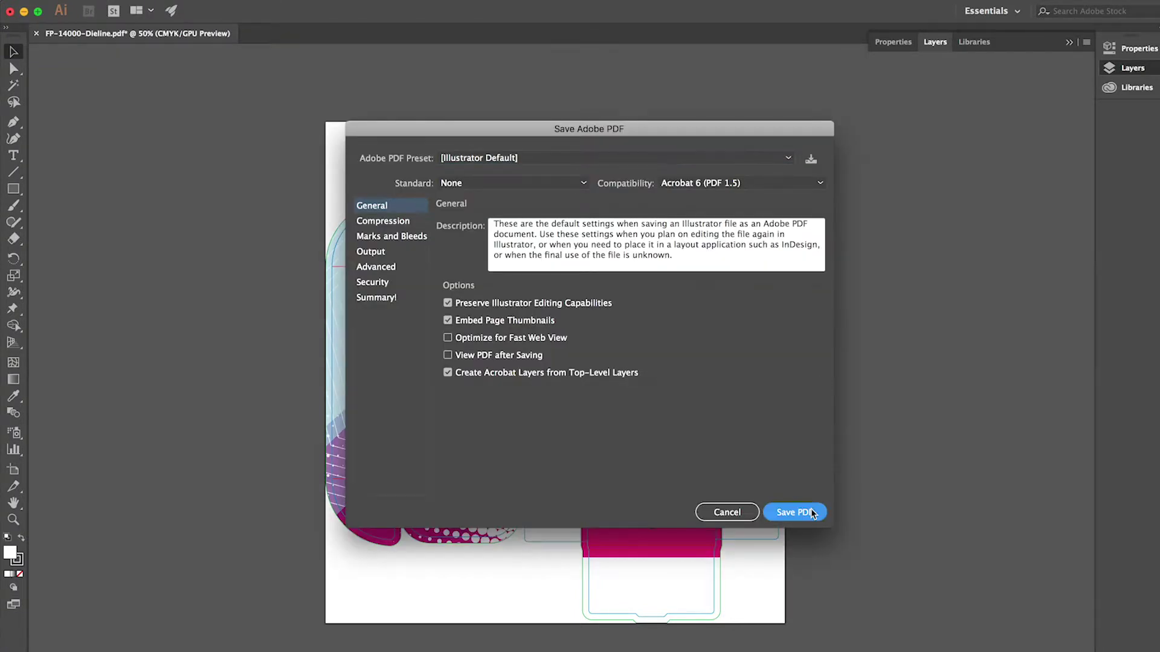
left_click(795, 510)
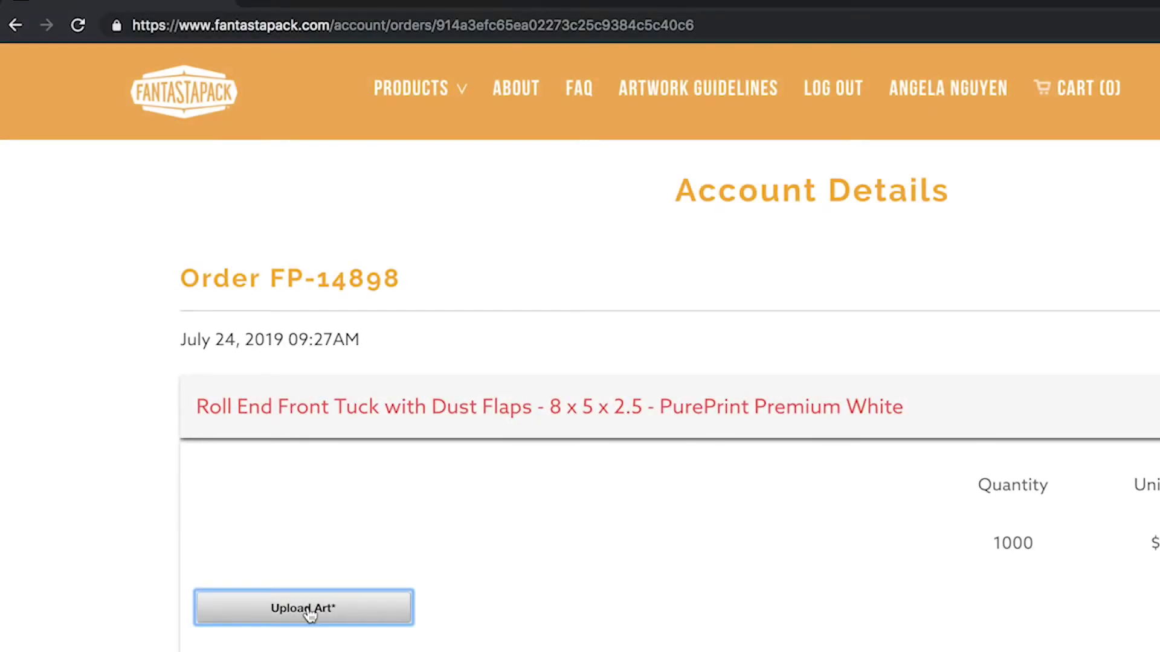
Upload StitchFit_Artwork.pdf as the art for order FP-14898
left_click(682, 72)
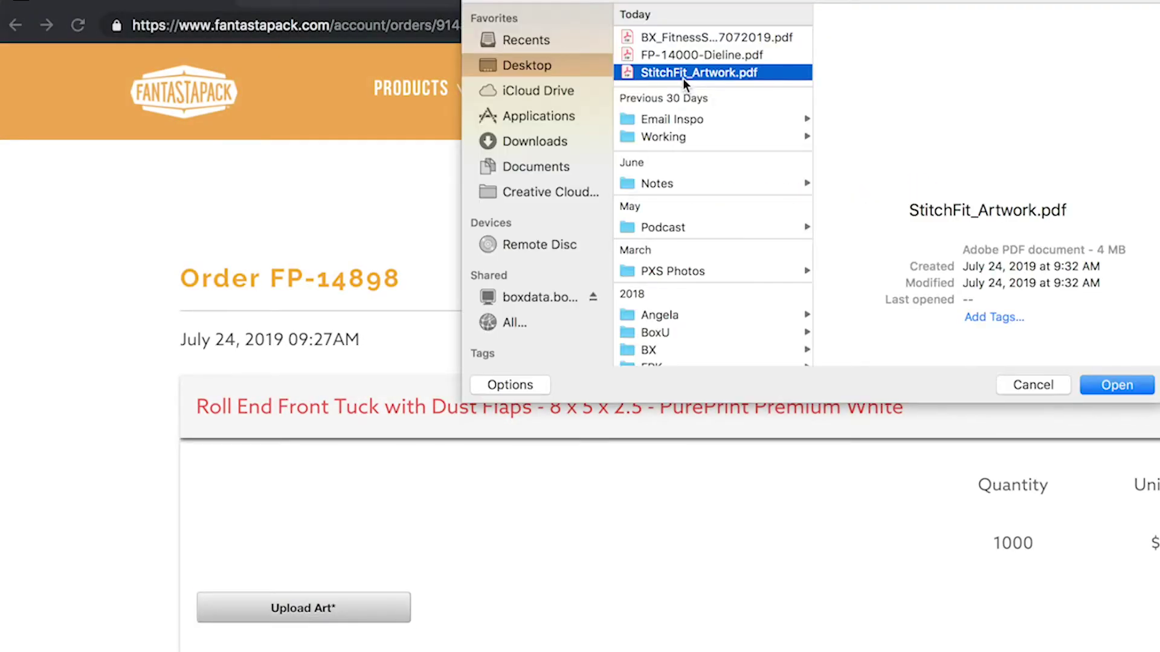
double_click(682, 73)
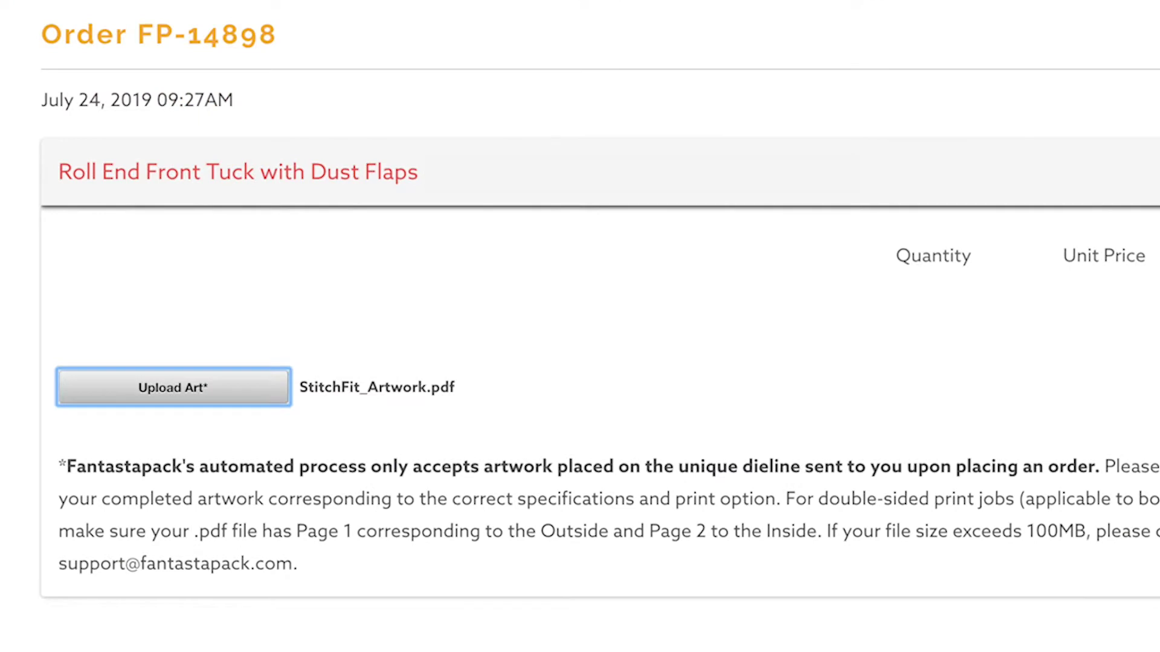